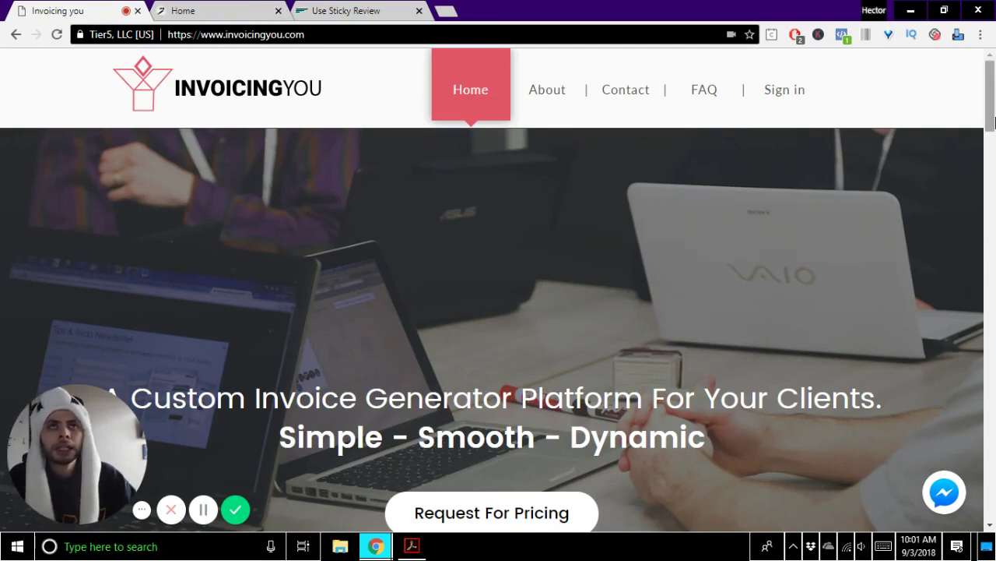
Sign in with the saved credentials and view the dashboard's weekly invoice report
{"action": "left_click", "coordinate": [784, 90]}
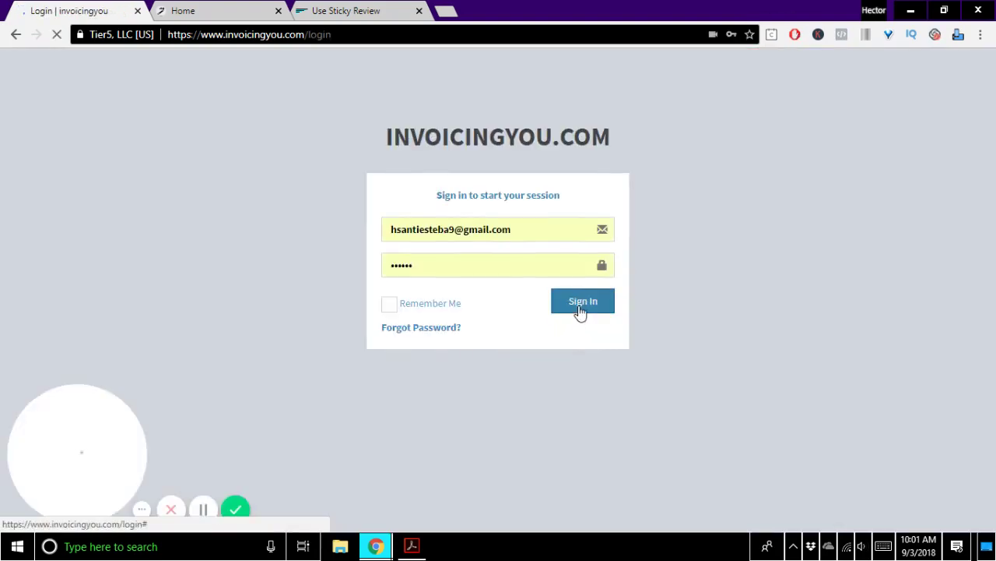
{"action": "left_click", "coordinate": [578, 307]}
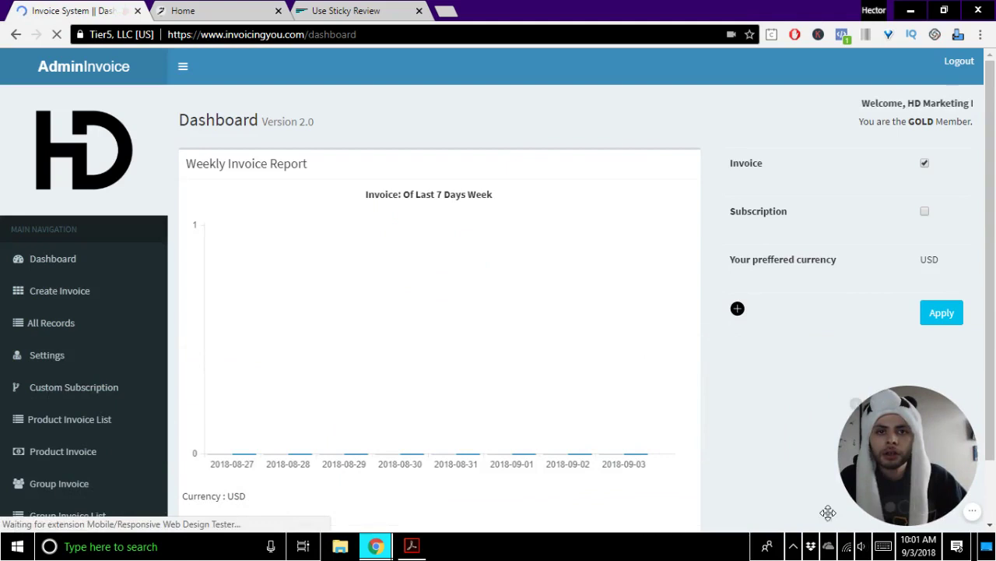
{"action": "scroll", "coordinate": [46, 305], "scroll_direction": "down", "scroll_amount": 1}
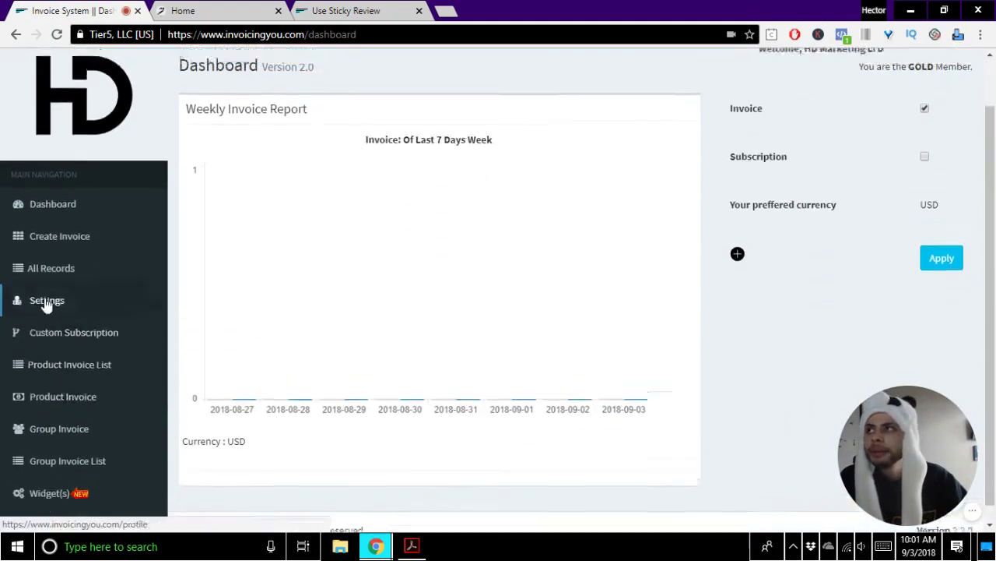
{"action": "scroll", "coordinate": [47, 305], "scroll_direction": "up", "scroll_amount": 1}
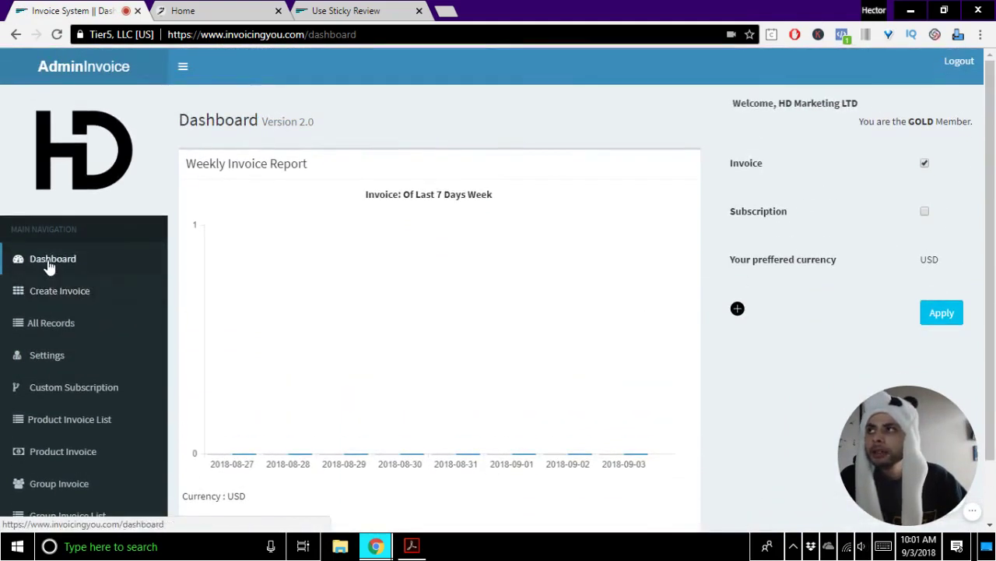
Open Settings and select the account name HD Marketing LTD, leaving it unchanged
{"action": "left_click", "coordinate": [60, 364]}
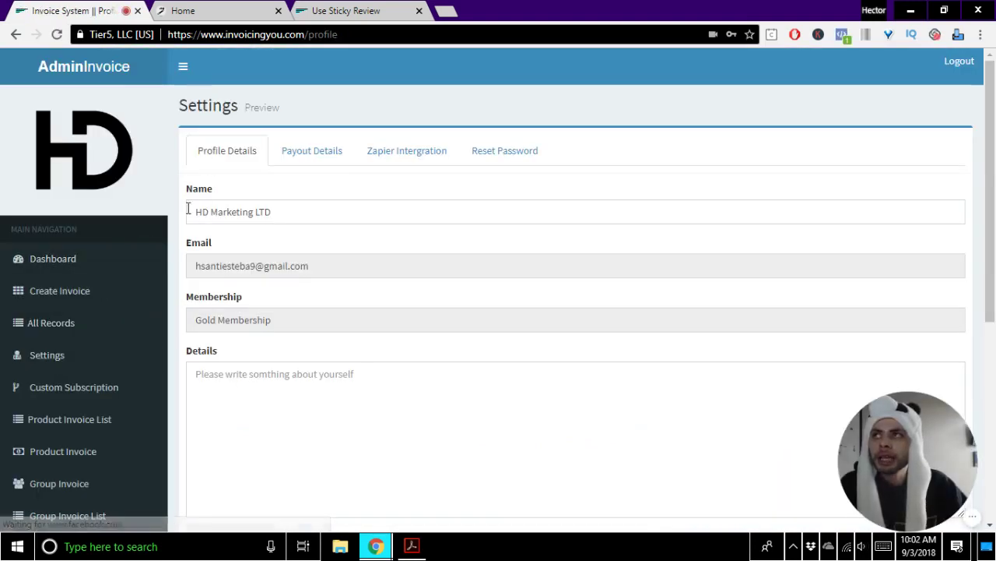
{"action": "left_click_drag", "start_coordinate": [195, 211], "coordinate": [285, 207]}
{"action": "left_click", "coordinate": [290, 207]}
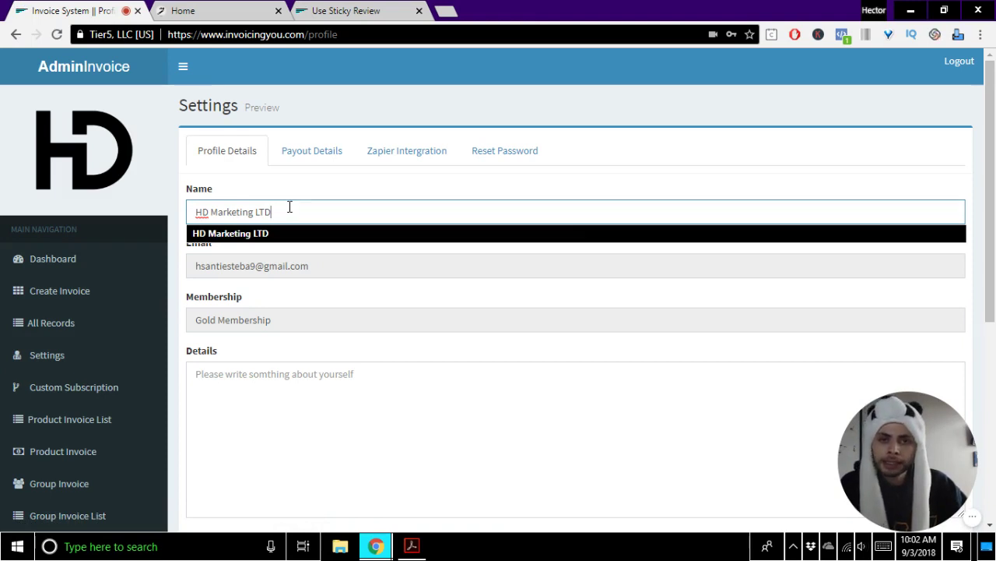
{"action": "left_click", "coordinate": [326, 176]}
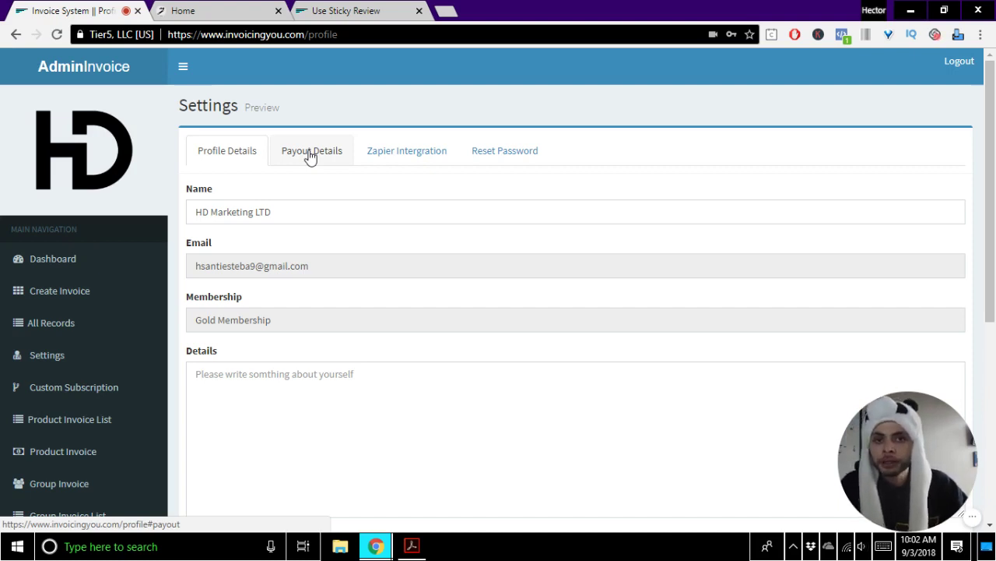
Switch to the Zapier Intergration tab showing the invite URL and API key
{"action": "left_click", "coordinate": [400, 151]}
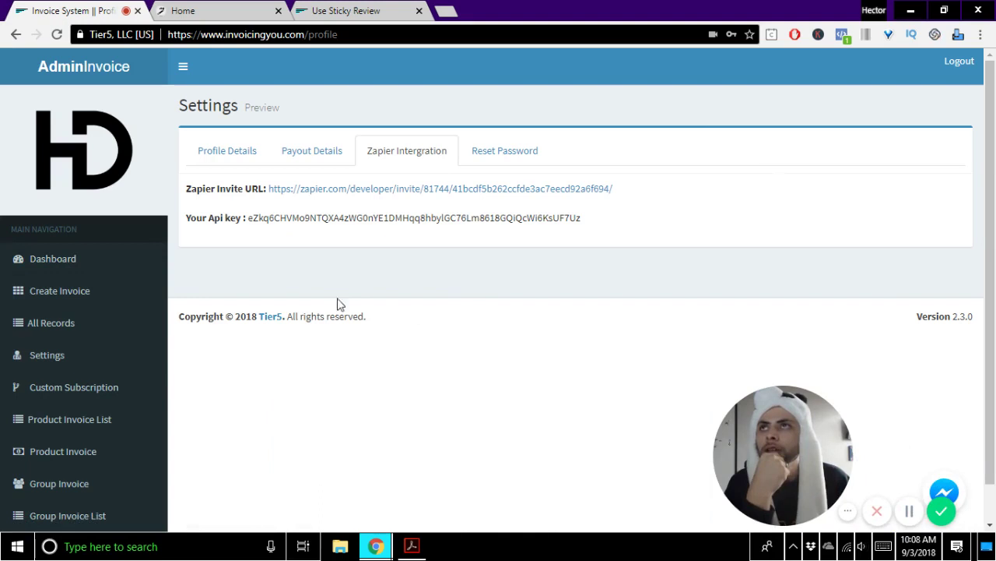
Return to the dashboard and open the blank Create Invoice form
{"action": "left_click", "coordinate": [88, 262]}
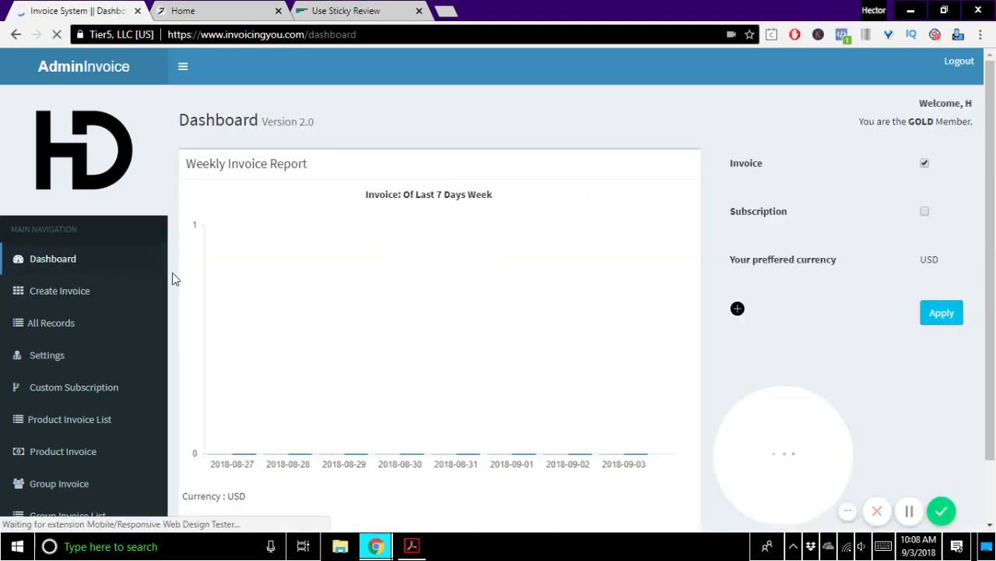
{"action": "scroll", "coordinate": [340, 301], "scroll_direction": "down", "scroll_amount": 1}
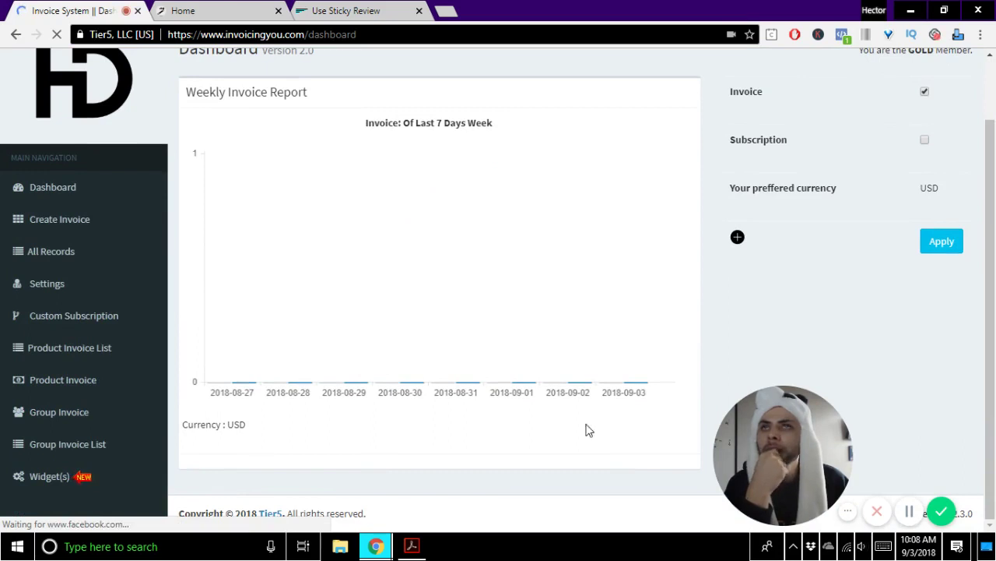
{"action": "scroll", "coordinate": [372, 385], "scroll_direction": "up", "scroll_amount": 1}
{"action": "left_click", "coordinate": [36, 292]}
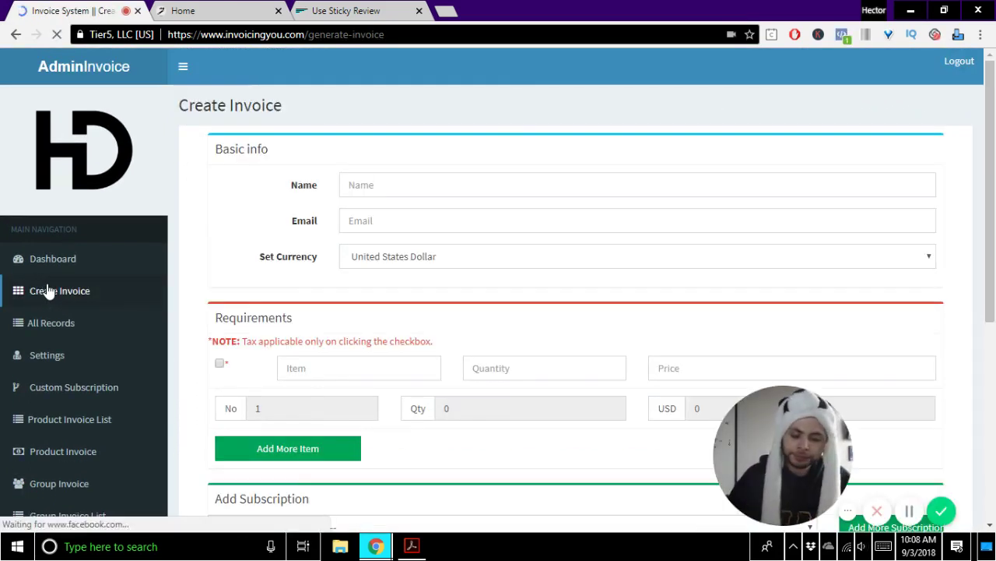
{"action": "left_click", "coordinate": [48, 291]}
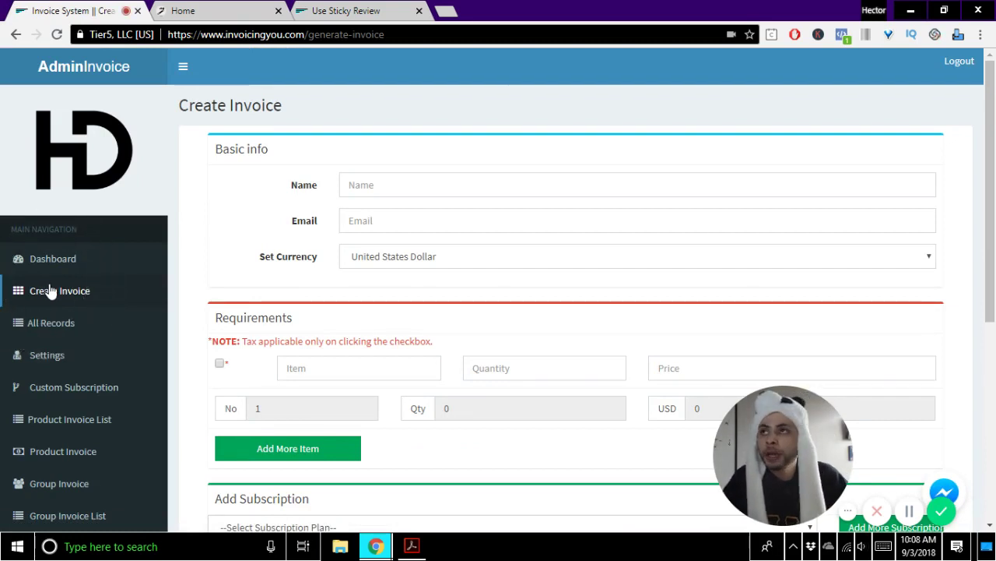
Pick then clear the Advanced Bot- Monthly plan, and submit with no client name
{"action": "left_click", "coordinate": [366, 184]}
{"action": "left_click", "coordinate": [311, 211]}
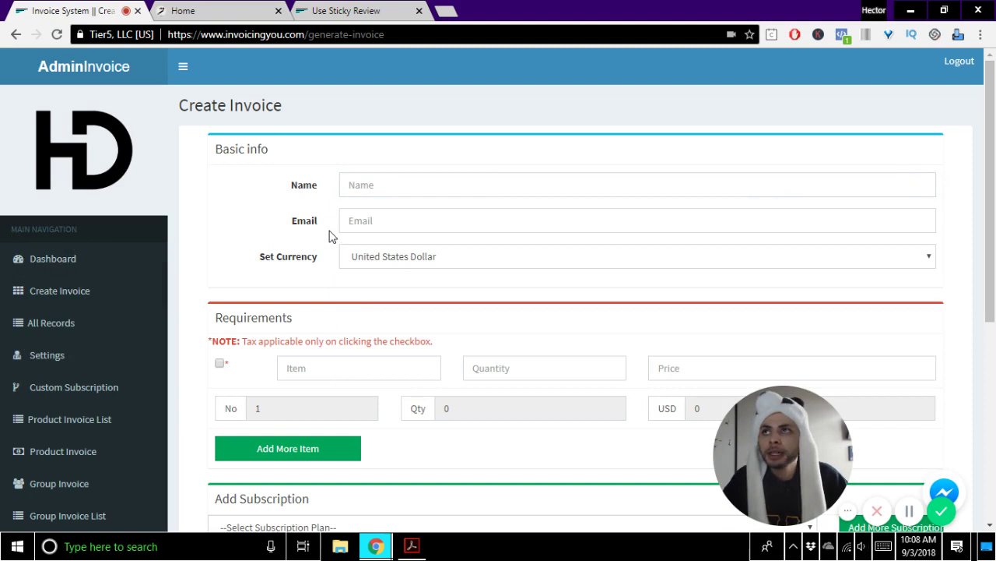
{"action": "scroll", "coordinate": [299, 257], "scroll_direction": "down", "scroll_amount": 1}
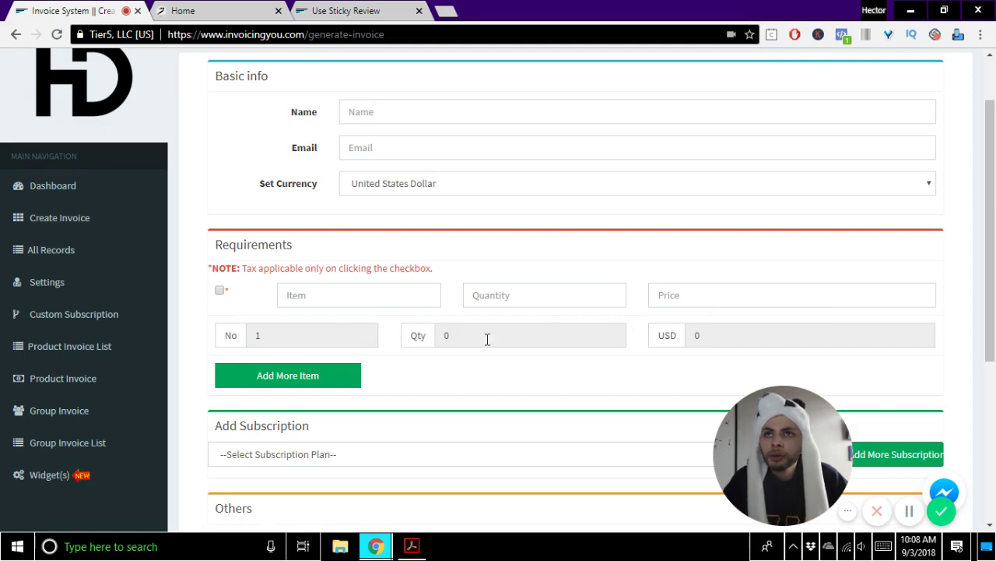
{"action": "scroll", "coordinate": [704, 348], "scroll_direction": "down", "scroll_amount": 1}
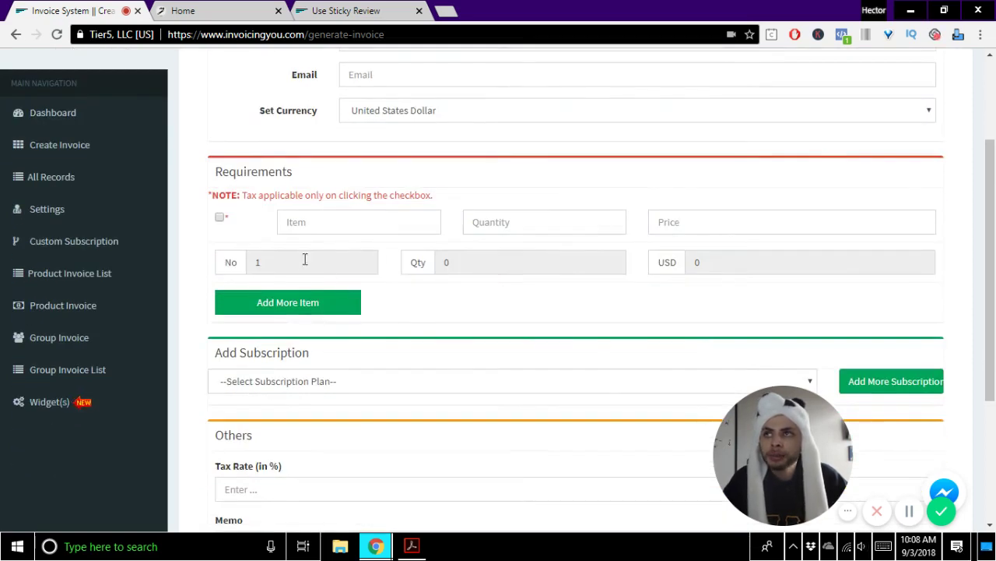
{"action": "scroll", "coordinate": [573, 261], "scroll_direction": "down", "scroll_amount": 1}
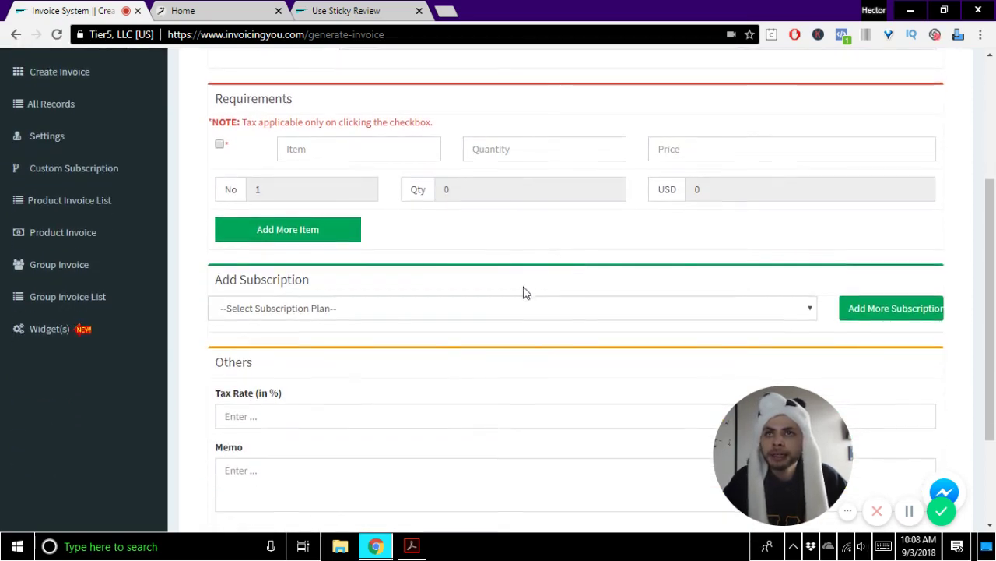
{"action": "left_click", "coordinate": [519, 308]}
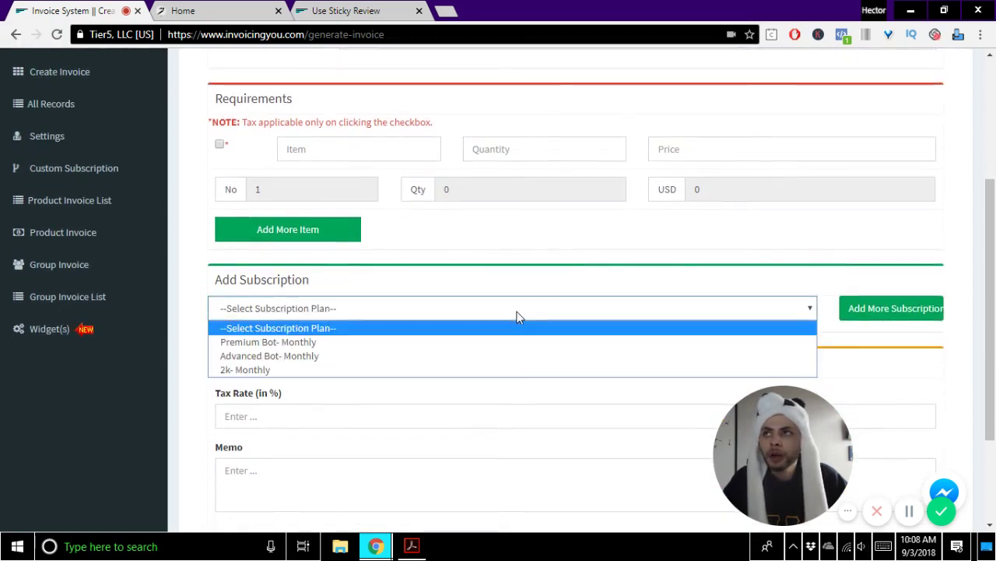
{"action": "left_click", "coordinate": [451, 353]}
{"action": "left_click", "coordinate": [318, 316]}
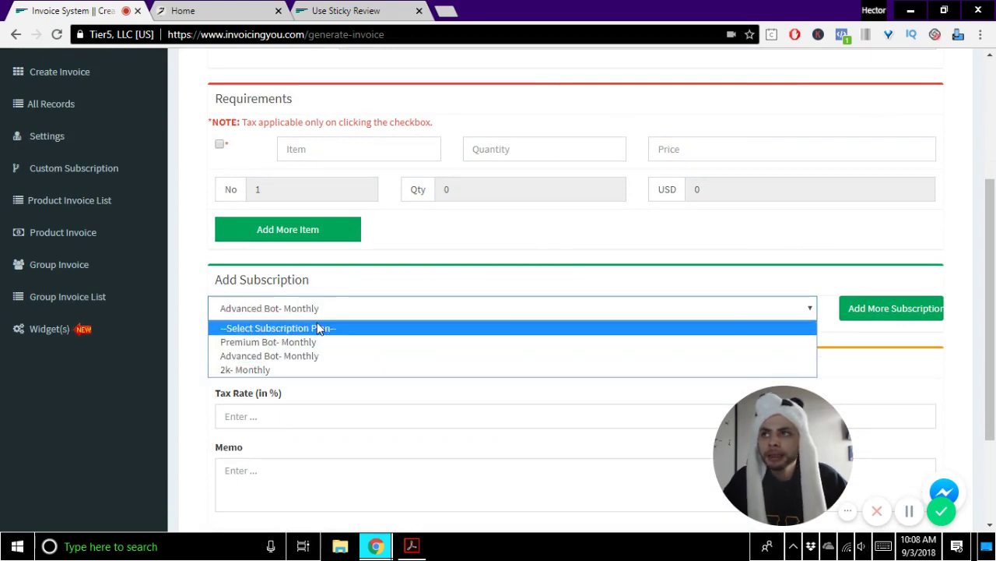
{"action": "scroll", "coordinate": [527, 383], "scroll_direction": "down", "scroll_amount": 2}
{"action": "left_click", "coordinate": [531, 421]}
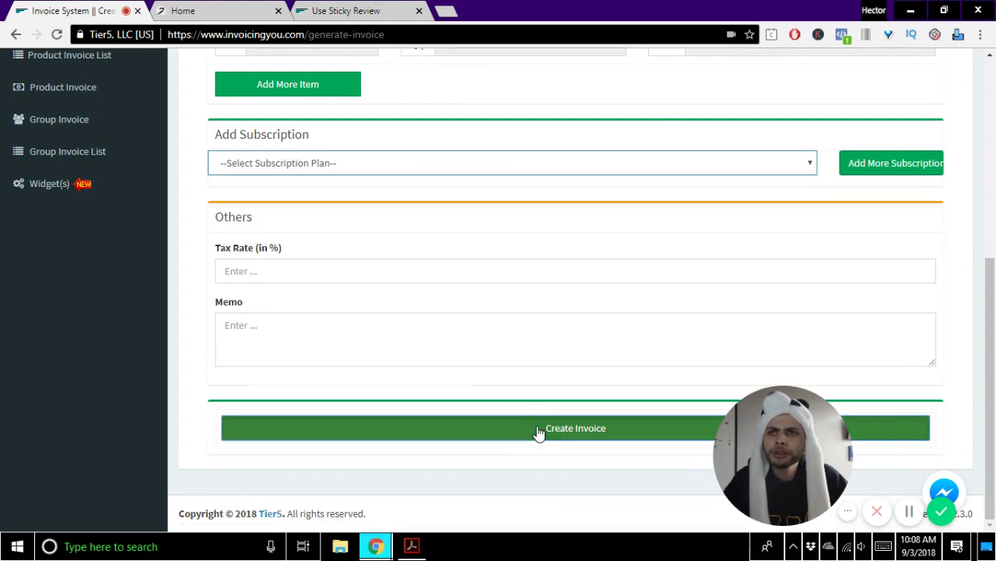
Dismiss the missing-name alert and browse the All Invoices list of 42 invoices
{"action": "left_click", "coordinate": [621, 118]}
{"action": "scroll", "coordinate": [89, 229], "scroll_direction": "up", "scroll_amount": 4}
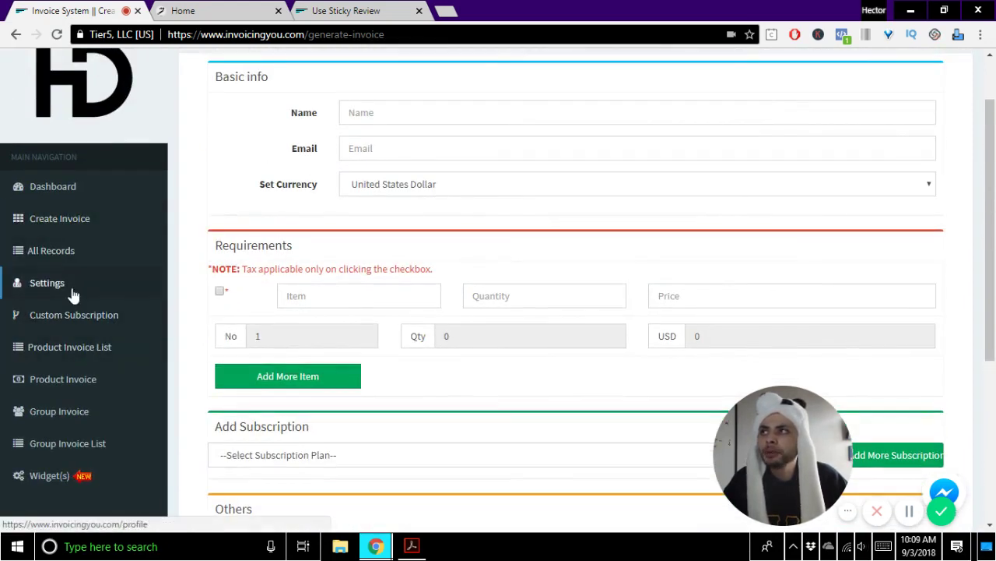
{"action": "left_click", "coordinate": [68, 263]}
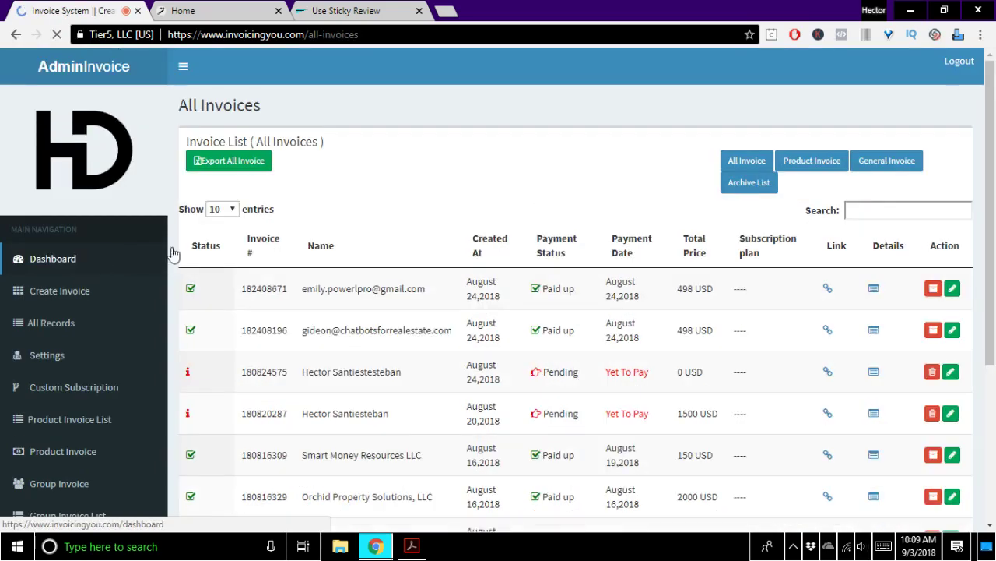
{"action": "scroll", "coordinate": [664, 320], "scroll_direction": "down", "scroll_amount": 3}
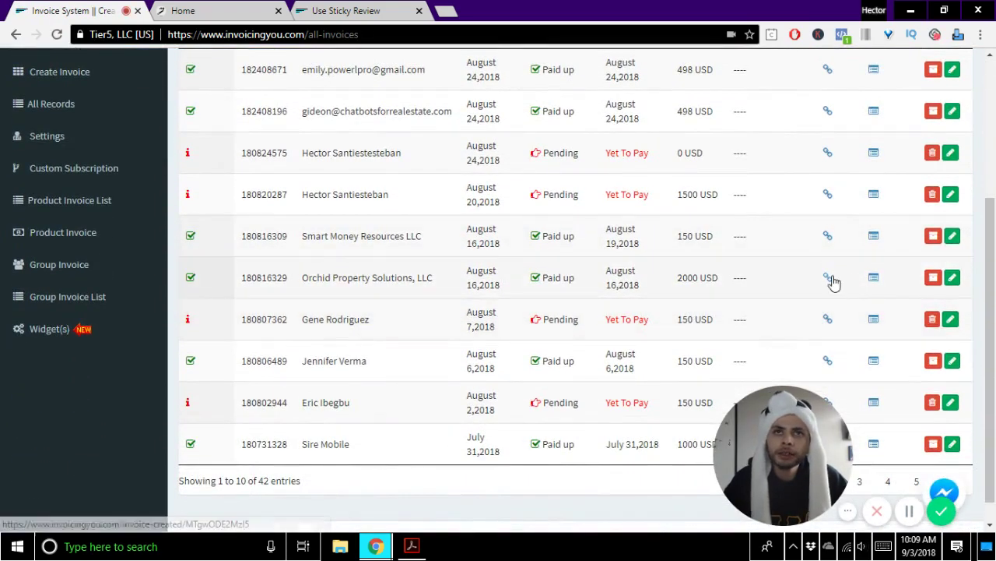
{"action": "left_click", "coordinate": [827, 279]}
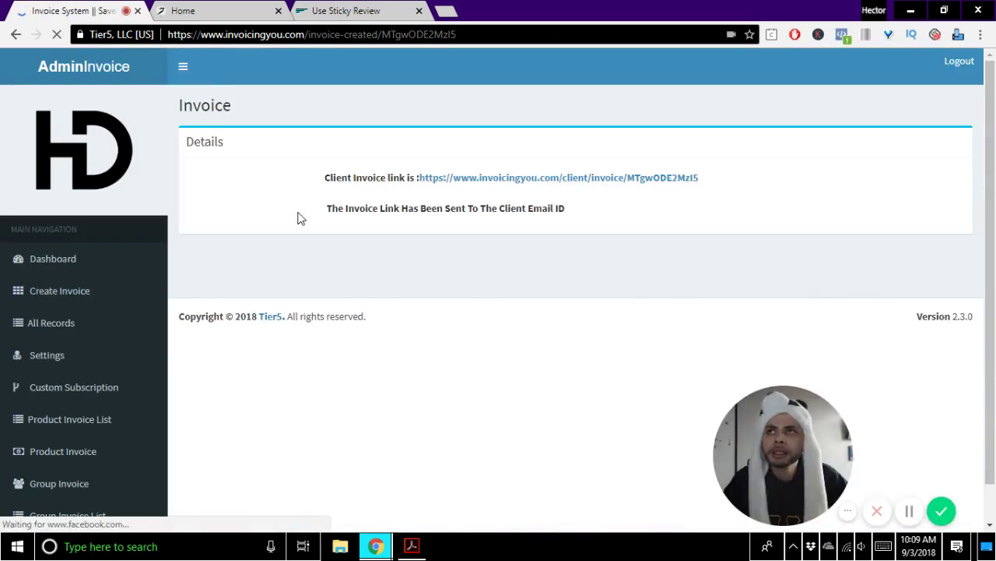
{"action": "left_click_drag", "start_coordinate": [315, 211], "coordinate": [630, 223]}
{"action": "left_click_drag", "start_coordinate": [336, 177], "coordinate": [636, 182]}
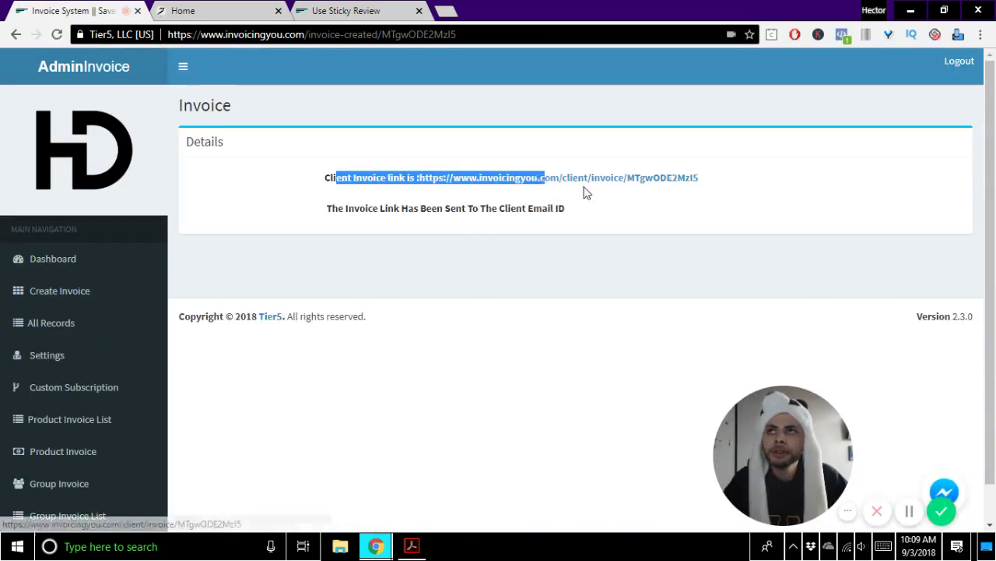
{"action": "left_click", "coordinate": [635, 181]}
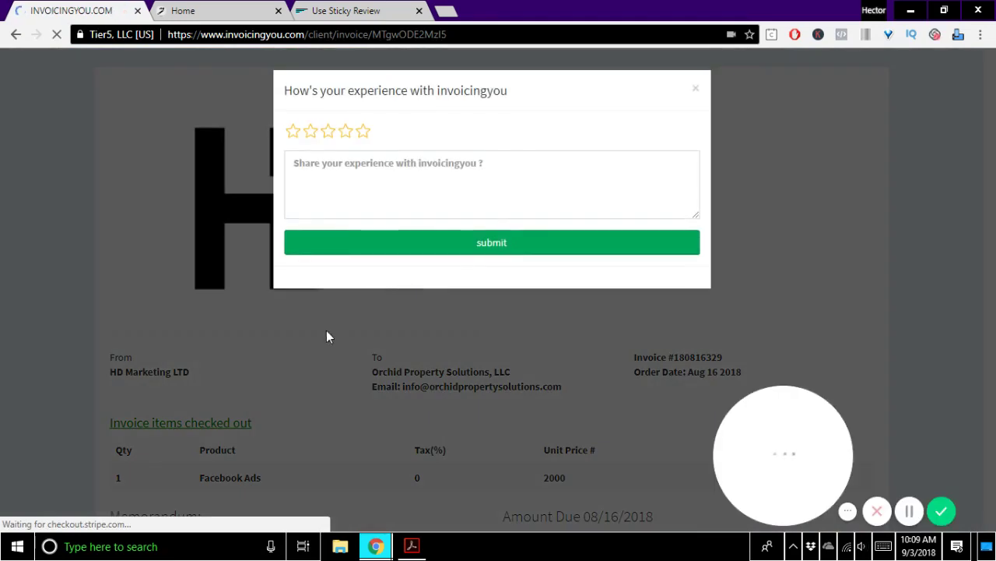
{"action": "left_click", "coordinate": [326, 332]}
{"action": "scroll", "coordinate": [350, 347], "scroll_direction": "down", "scroll_amount": 3}
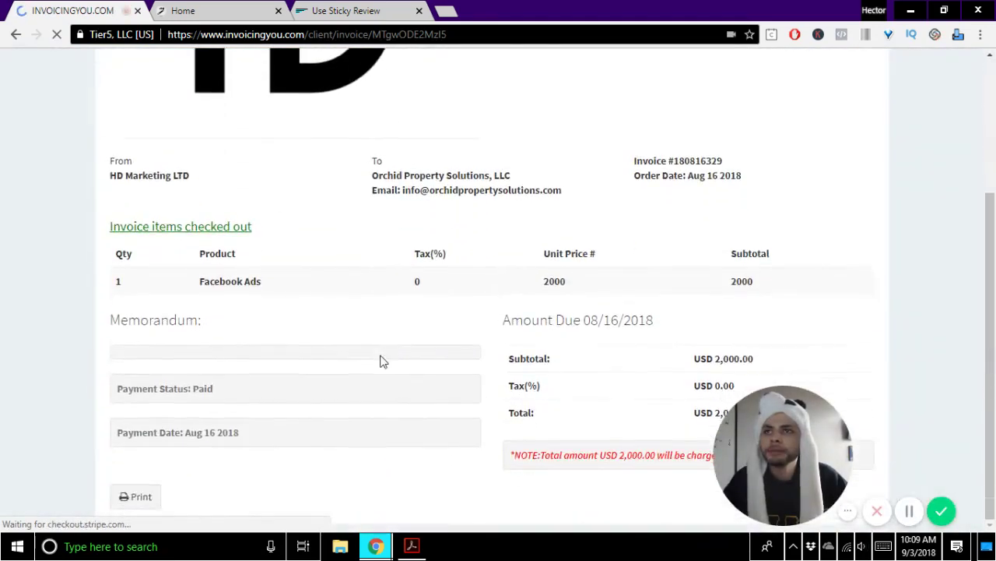
{"action": "scroll", "coordinate": [444, 352], "scroll_direction": "up", "scroll_amount": 3}
{"action": "scroll", "coordinate": [471, 351], "scroll_direction": "down", "scroll_amount": 3}
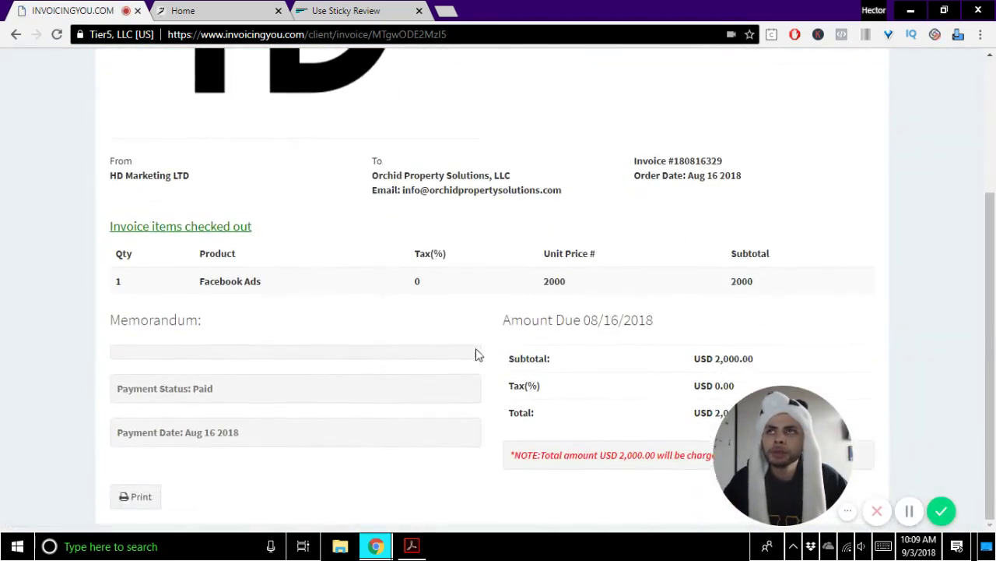
{"action": "left_click_drag", "start_coordinate": [372, 220], "coordinate": [629, 338]}
{"action": "left_click", "coordinate": [586, 342]}
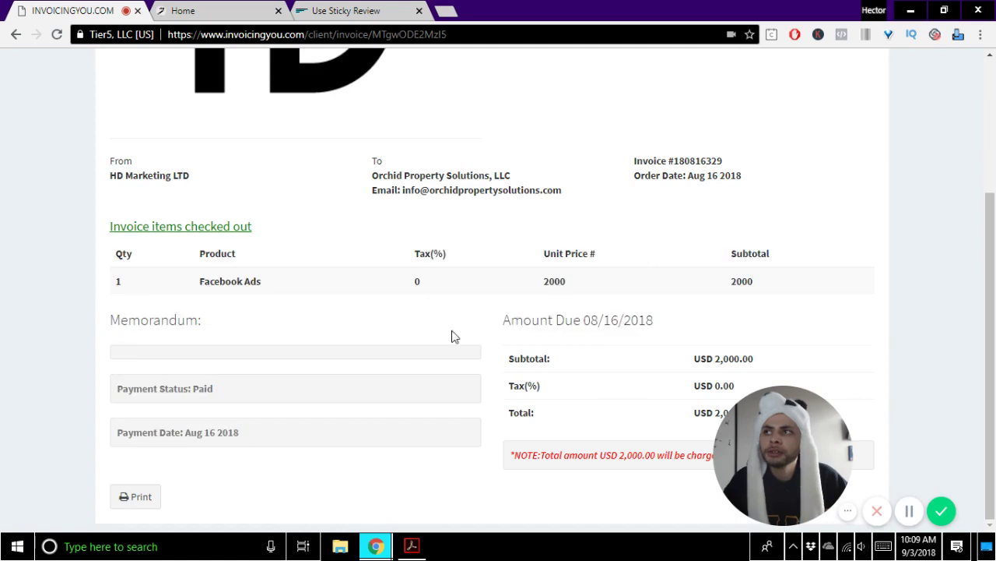
{"action": "left_click_drag", "start_coordinate": [250, 433], "coordinate": [141, 387]}
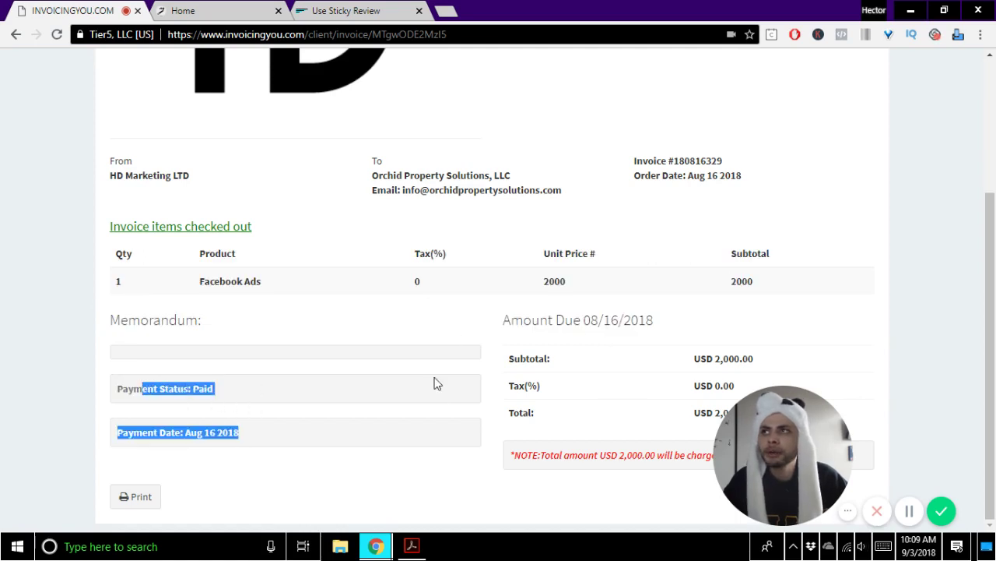
{"action": "scroll", "coordinate": [425, 350], "scroll_direction": "up", "scroll_amount": 3}
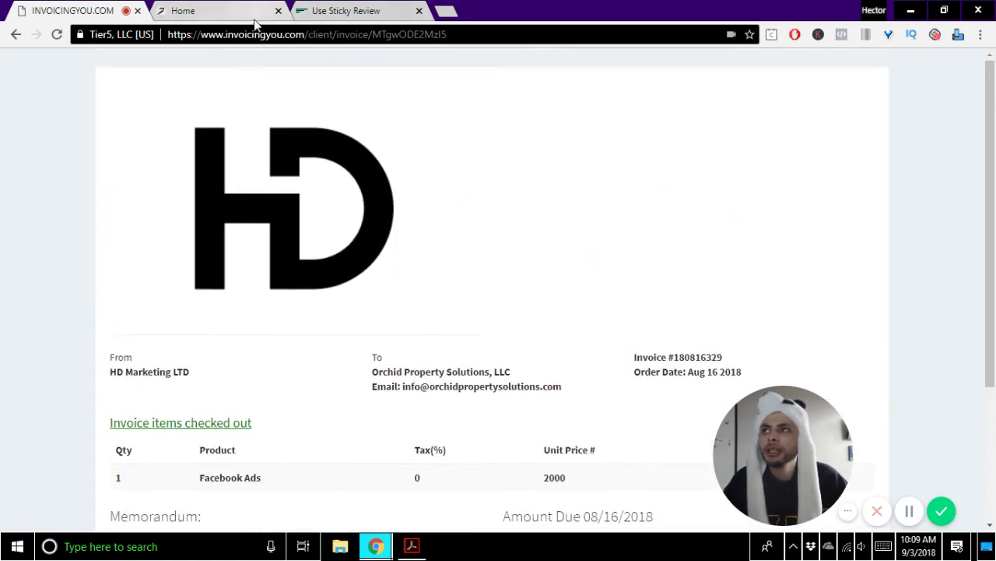
{"action": "scroll", "coordinate": [319, 202], "scroll_direction": "down", "scroll_amount": 1}
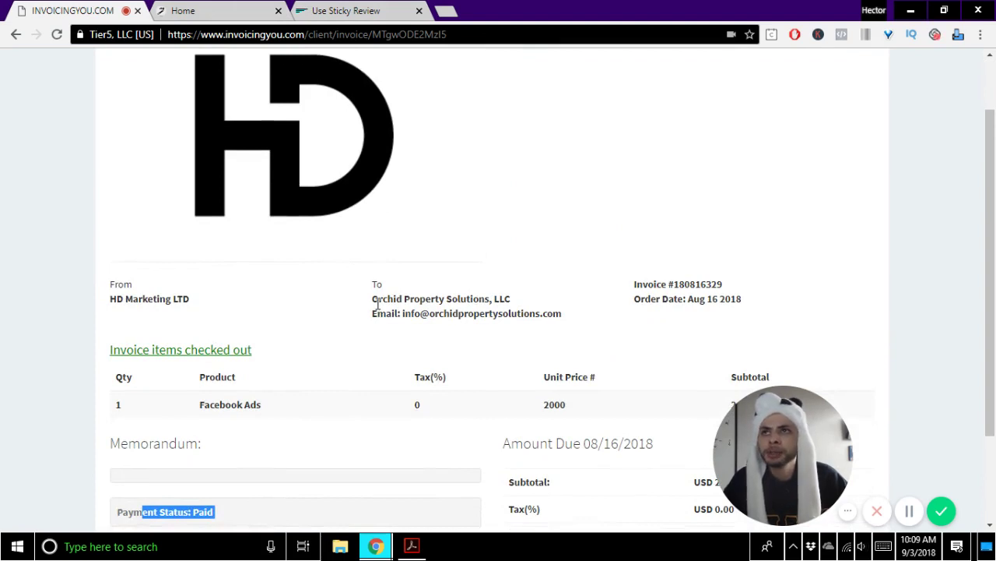
{"action": "left_click_drag", "start_coordinate": [403, 317], "coordinate": [570, 328]}
{"action": "left_click", "coordinate": [454, 313]}
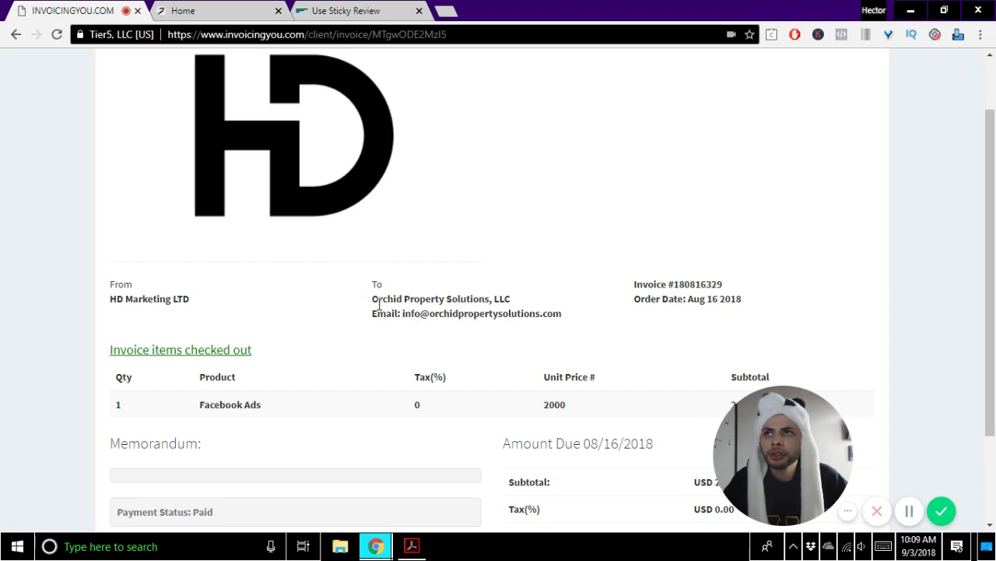
{"action": "left_click_drag", "start_coordinate": [379, 304], "coordinate": [436, 314]}
{"action": "left_click", "coordinate": [446, 315]}
{"action": "left_click_drag", "start_coordinate": [570, 318], "coordinate": [354, 285]}
{"action": "left_click", "coordinate": [358, 283]}
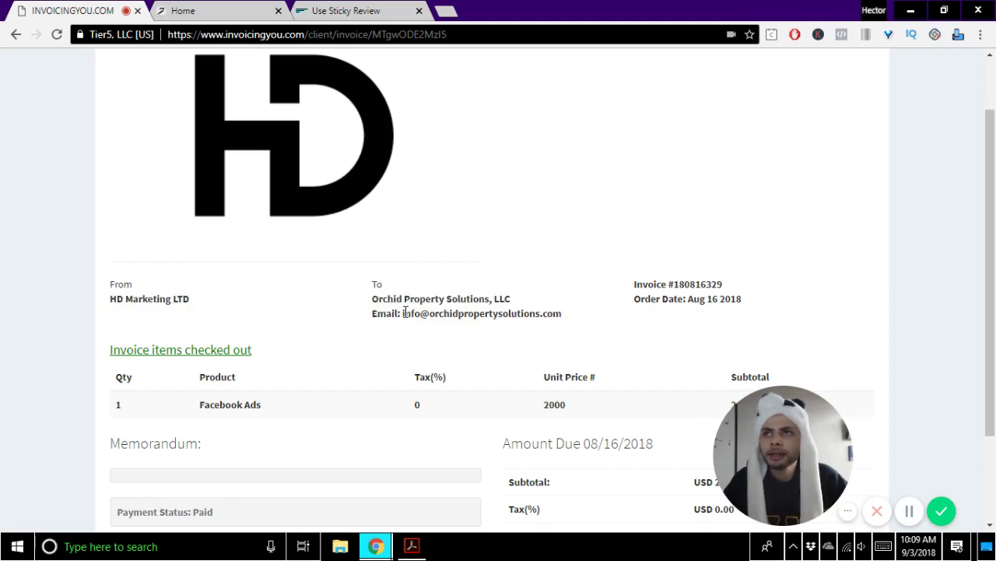
{"action": "left_click_drag", "start_coordinate": [405, 312], "coordinate": [557, 330]}
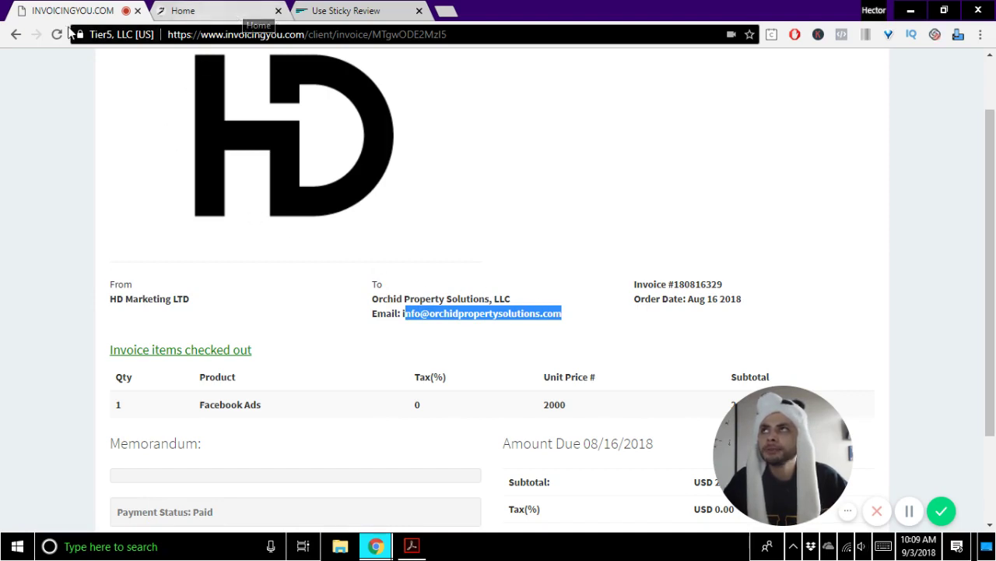
Go back and scroll through the All Records invoice table
{"action": "left_click", "coordinate": [15, 35]}
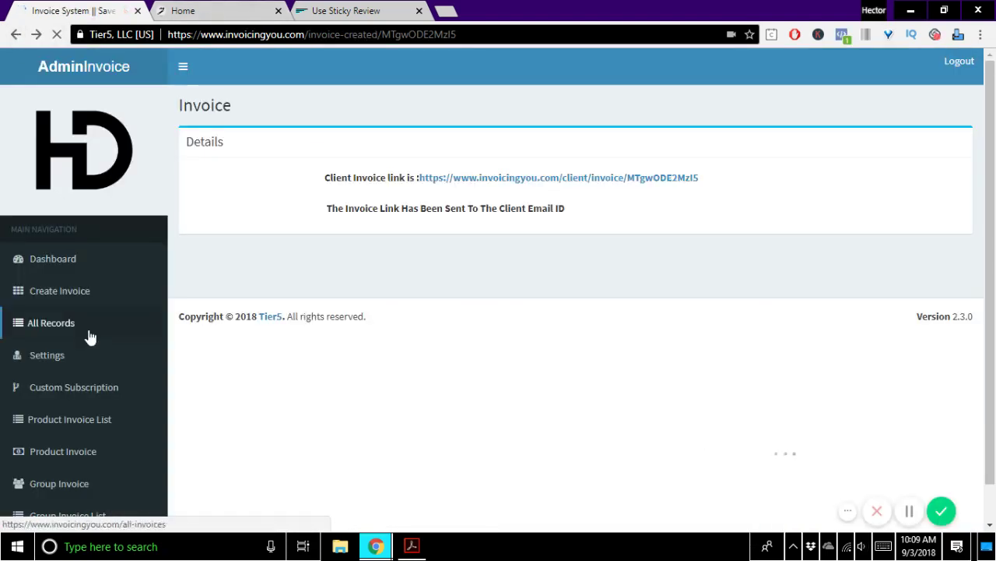
{"action": "left_click", "coordinate": [70, 325]}
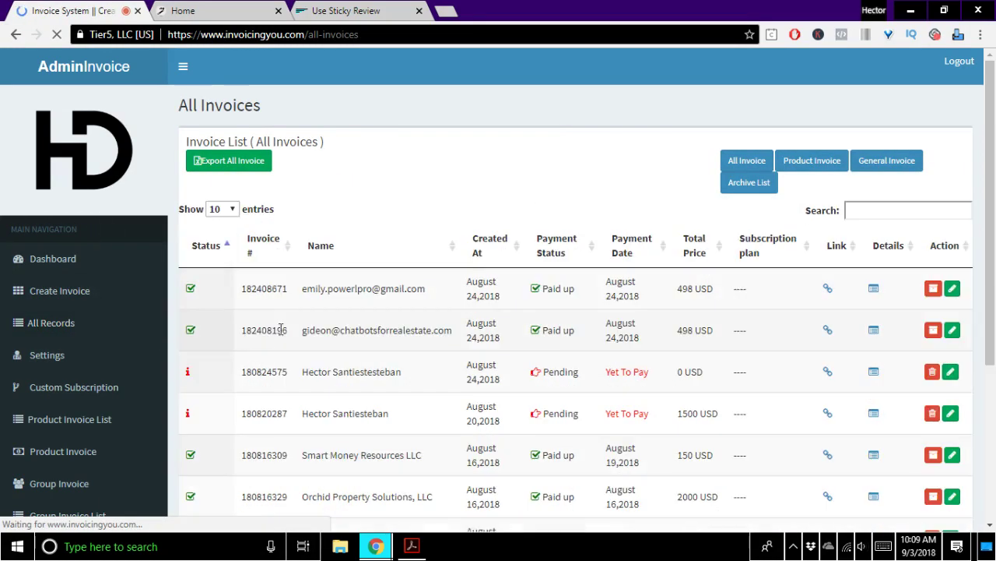
{"action": "scroll", "coordinate": [389, 288], "scroll_direction": "down", "scroll_amount": 2}
{"action": "scroll", "coordinate": [417, 288], "scroll_direction": "down", "scroll_amount": 1}
{"action": "scroll", "coordinate": [417, 288], "scroll_direction": "up", "scroll_amount": 3}
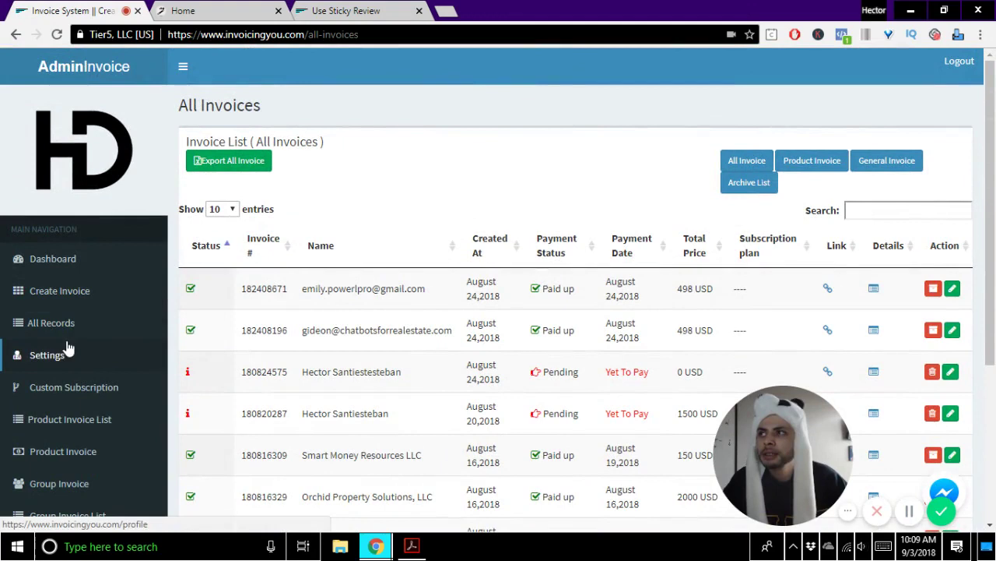
Open Custom Subscription to view the blank plan form and three monthly plans
{"action": "left_click", "coordinate": [68, 391]}
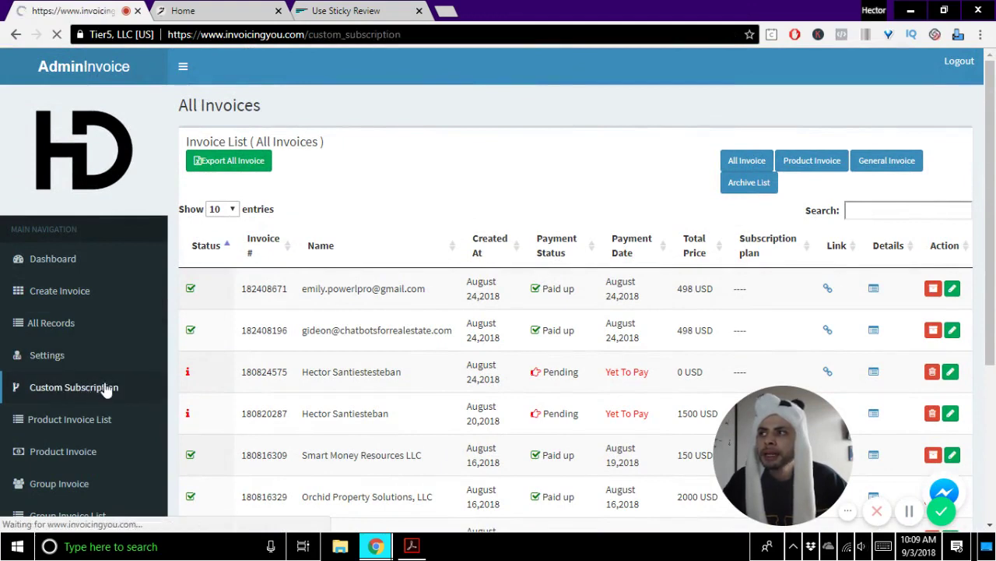
{"action": "scroll", "coordinate": [418, 340], "scroll_direction": "down", "scroll_amount": 2}
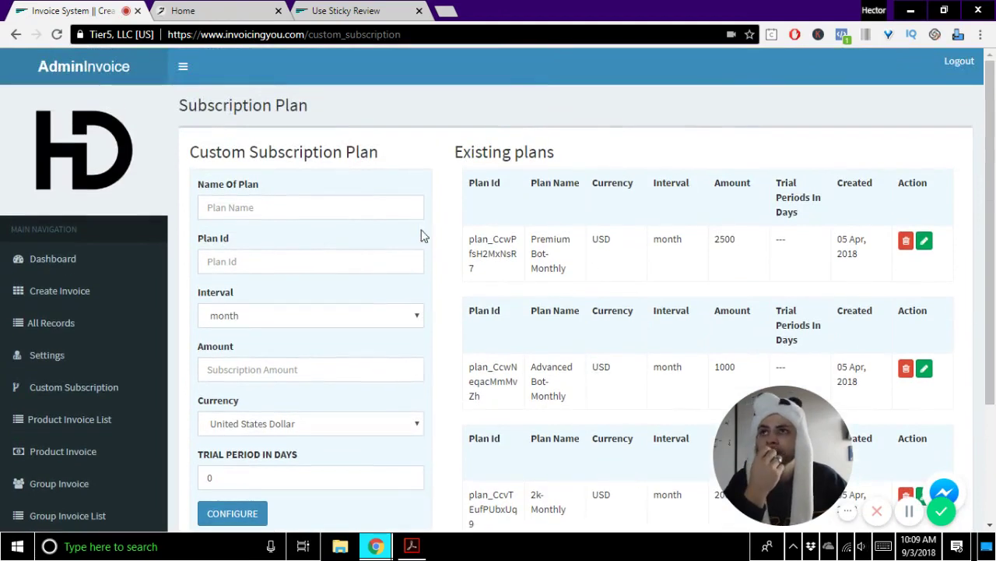
{"action": "scroll", "coordinate": [506, 248], "scroll_direction": "down", "scroll_amount": 2}
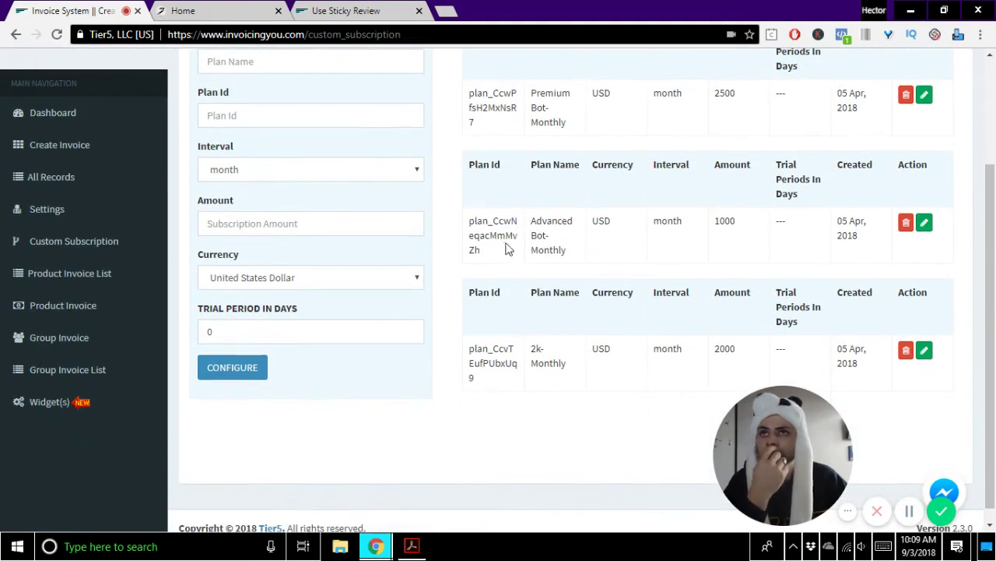
Open the Product Invoice List and scroll through its table
{"action": "left_click", "coordinate": [99, 273]}
{"action": "scroll", "coordinate": [140, 271], "scroll_direction": "down", "scroll_amount": 2}
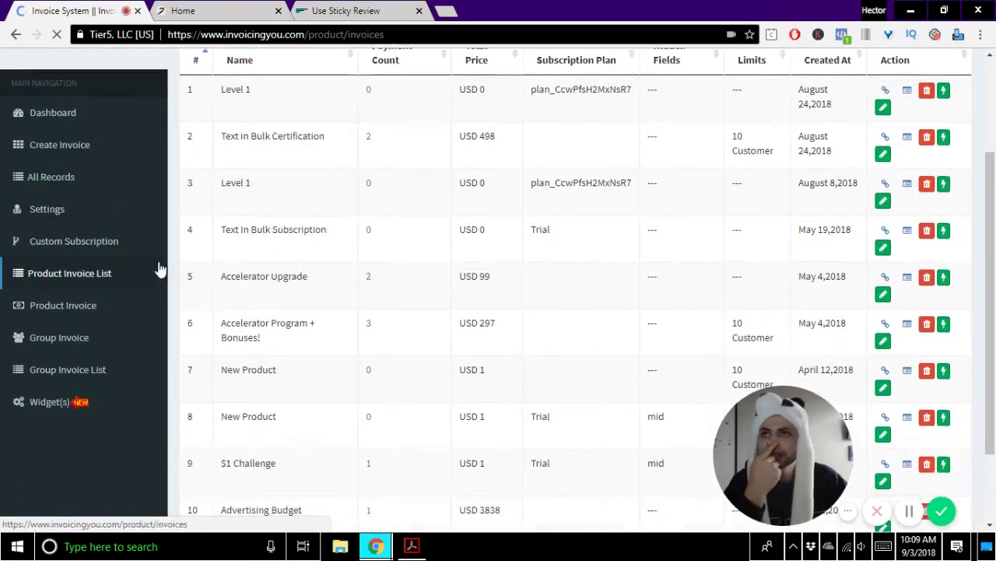
{"action": "scroll", "coordinate": [191, 268], "scroll_direction": "up", "scroll_amount": 1}
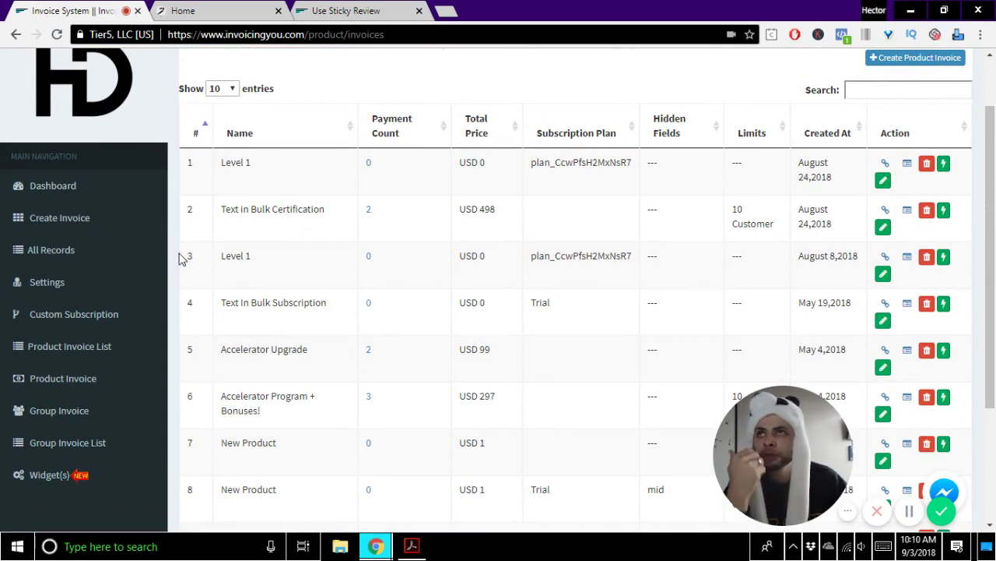
{"action": "scroll", "coordinate": [94, 285], "scroll_direction": "down", "scroll_amount": 2}
{"action": "left_click", "coordinate": [78, 250]}
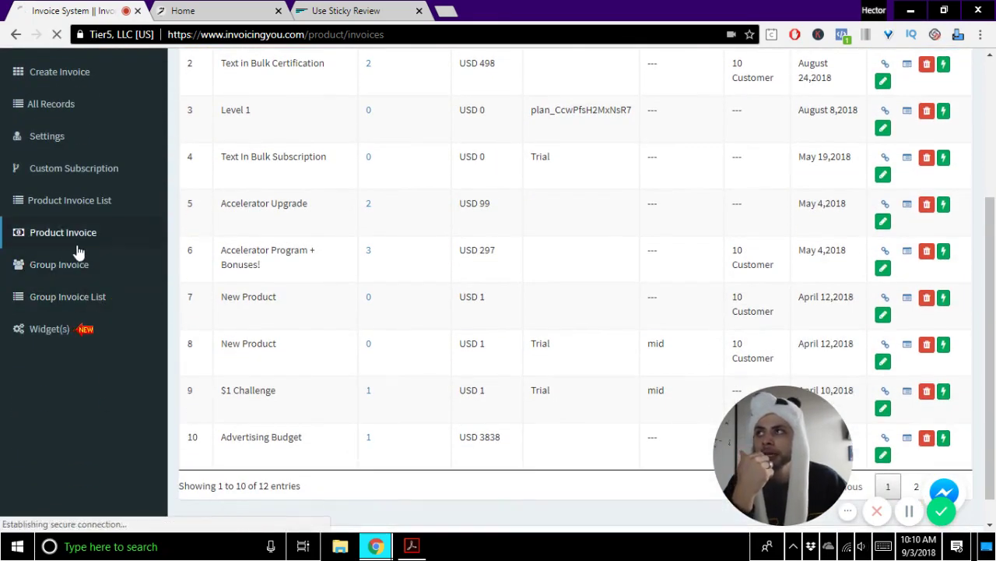
Scroll down and back up through the blank Create Product Invoice form
{"action": "scroll", "coordinate": [344, 215], "scroll_direction": "down", "scroll_amount": 1}
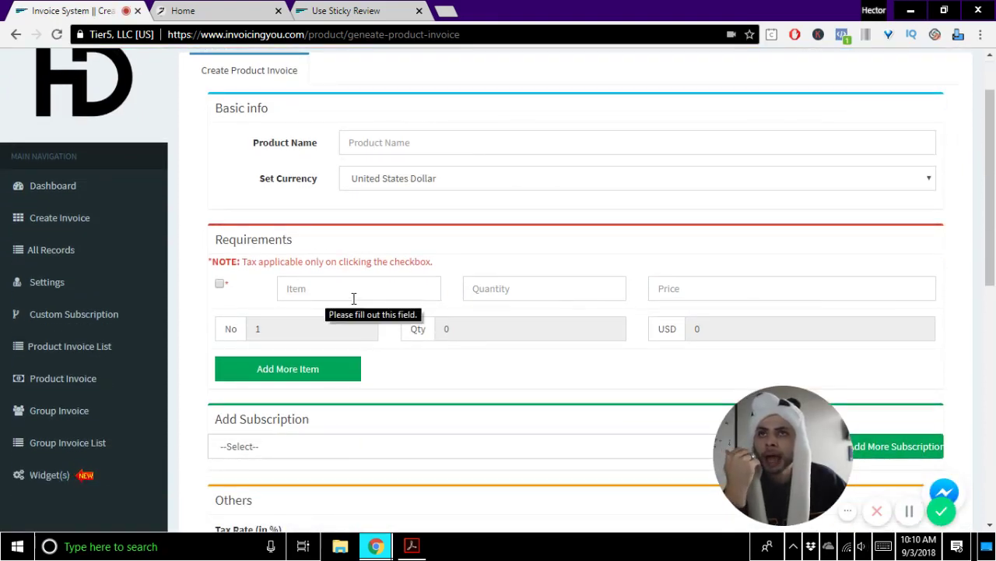
{"action": "scroll", "coordinate": [354, 298], "scroll_direction": "down", "scroll_amount": 1}
{"action": "scroll", "coordinate": [346, 304], "scroll_direction": "down", "scroll_amount": 1}
{"action": "scroll", "coordinate": [345, 305], "scroll_direction": "down", "scroll_amount": 1}
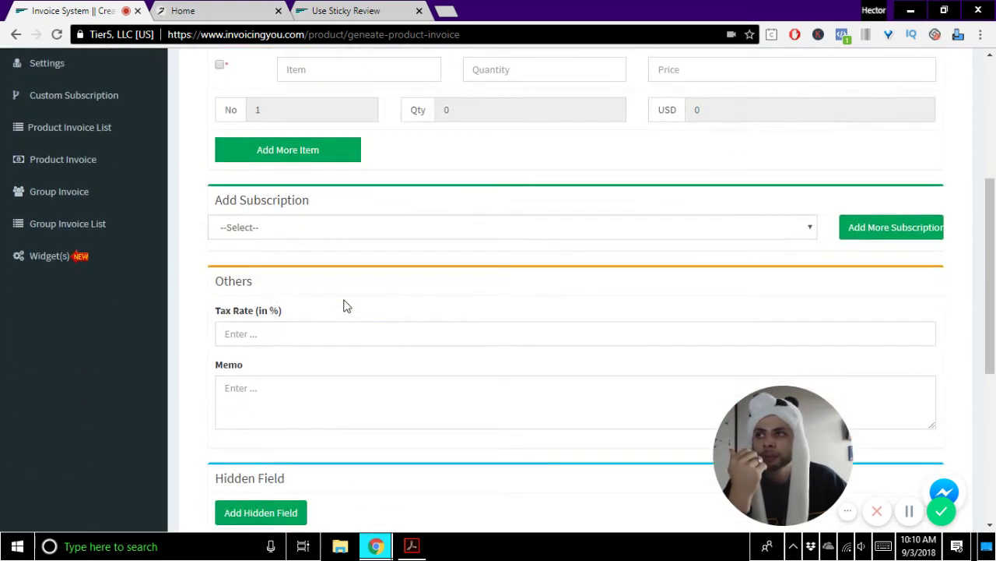
{"action": "scroll", "coordinate": [347, 306], "scroll_direction": "down", "scroll_amount": 1}
{"action": "scroll", "coordinate": [316, 311], "scroll_direction": "down", "scroll_amount": 2}
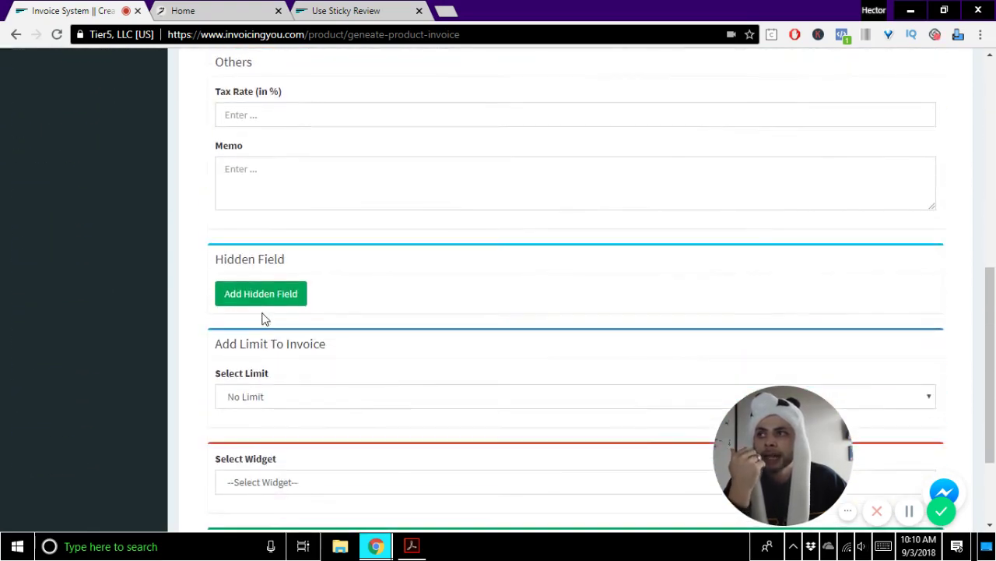
{"action": "scroll", "coordinate": [262, 295], "scroll_direction": "down", "scroll_amount": 1}
{"action": "scroll", "coordinate": [262, 296], "scroll_direction": "down", "scroll_amount": 1}
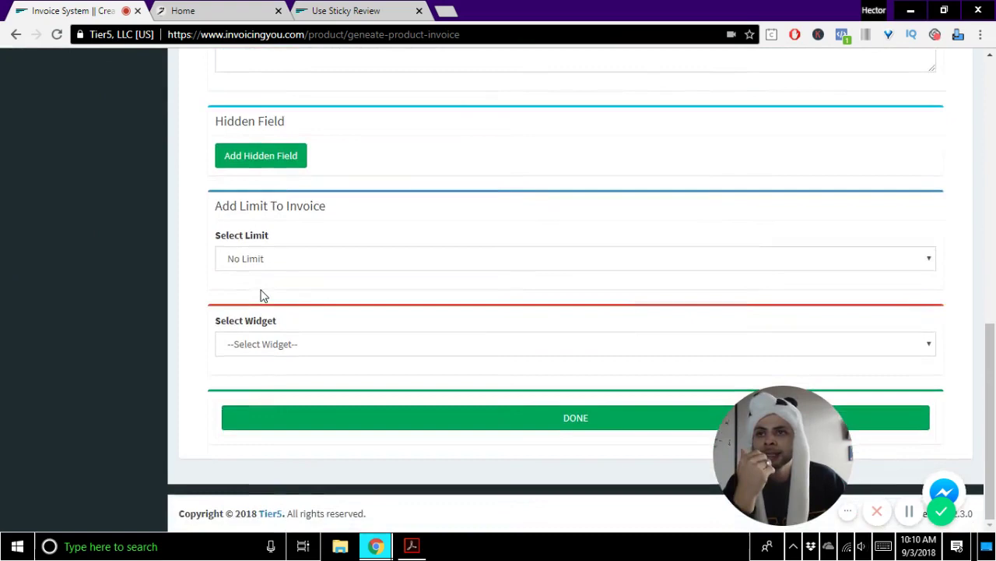
{"action": "scroll", "coordinate": [261, 292], "scroll_direction": "up", "scroll_amount": 3}
{"action": "scroll", "coordinate": [260, 289], "scroll_direction": "up", "scroll_amount": 3}
{"action": "scroll", "coordinate": [260, 289], "scroll_direction": "up", "scroll_amount": 2}
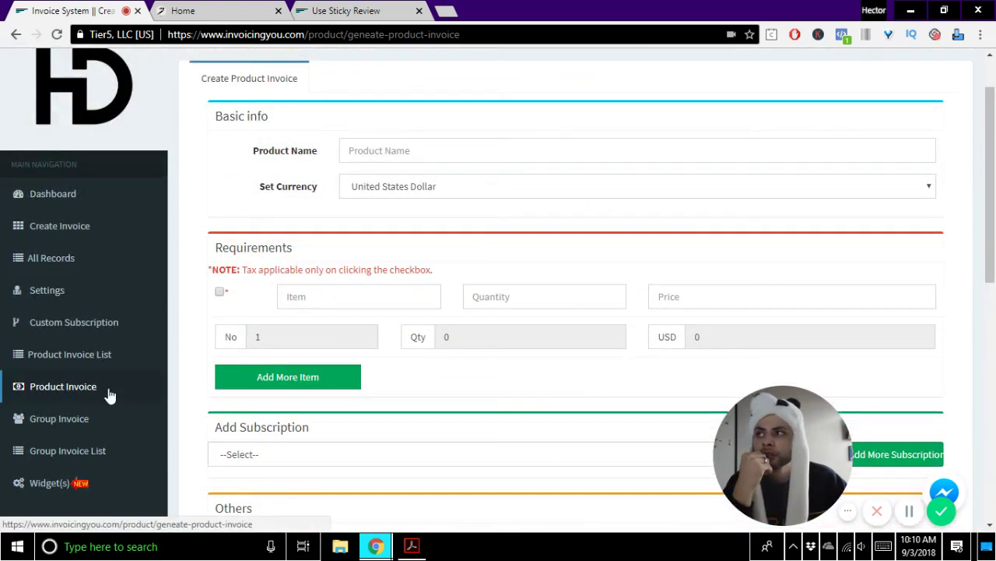
{"action": "left_click", "coordinate": [100, 423]}
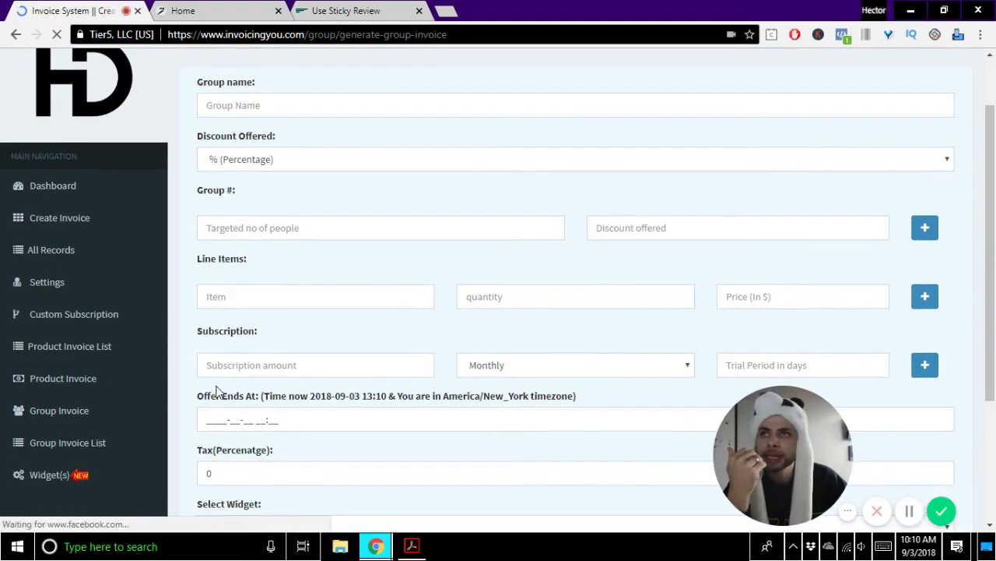
Scroll through the blank Create Group Invoice form, with tax at 0
{"action": "scroll", "coordinate": [222, 389], "scroll_direction": "down", "scroll_amount": 1}
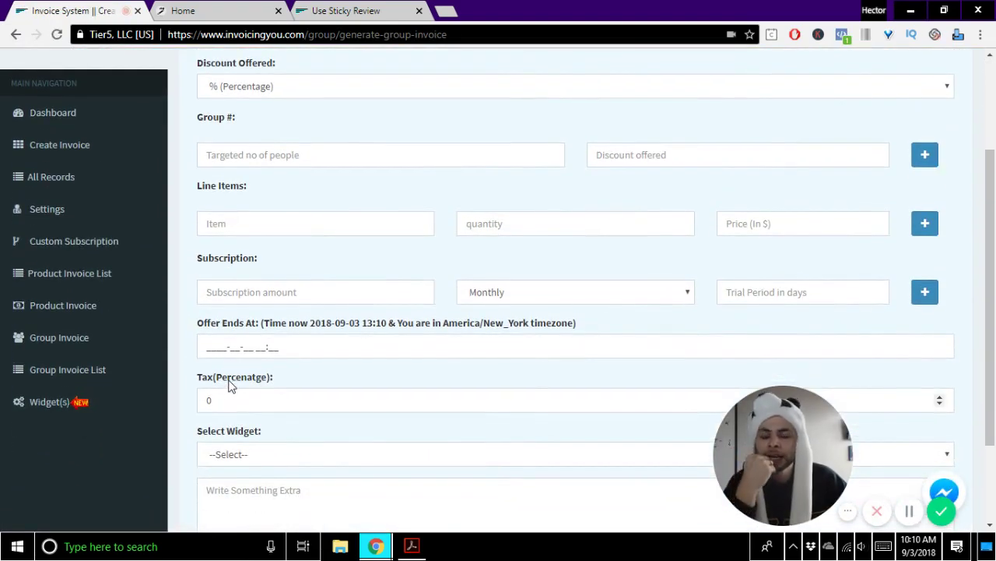
{"action": "scroll", "coordinate": [230, 386], "scroll_direction": "down", "scroll_amount": 1}
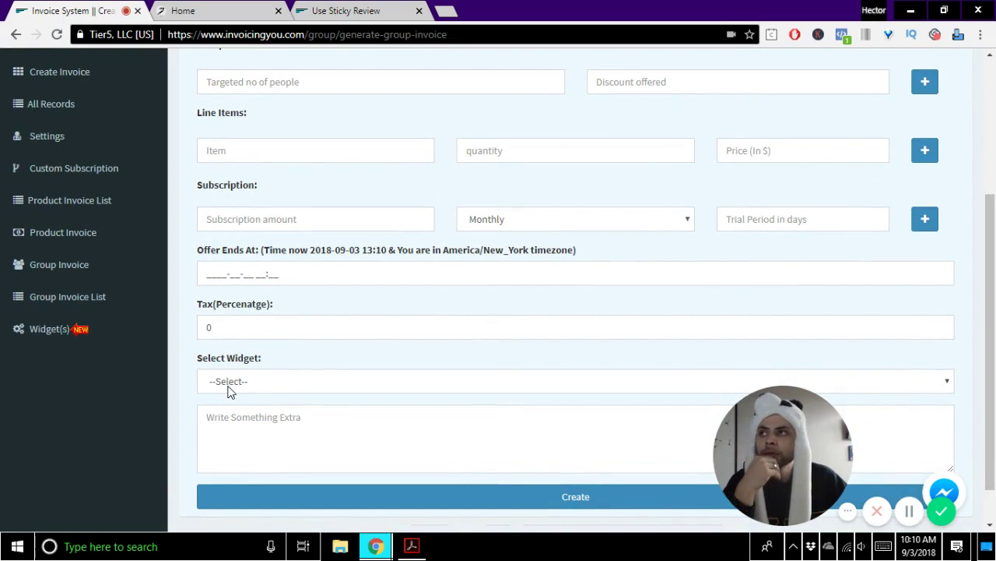
{"action": "scroll", "coordinate": [229, 392], "scroll_direction": "up", "scroll_amount": 3}
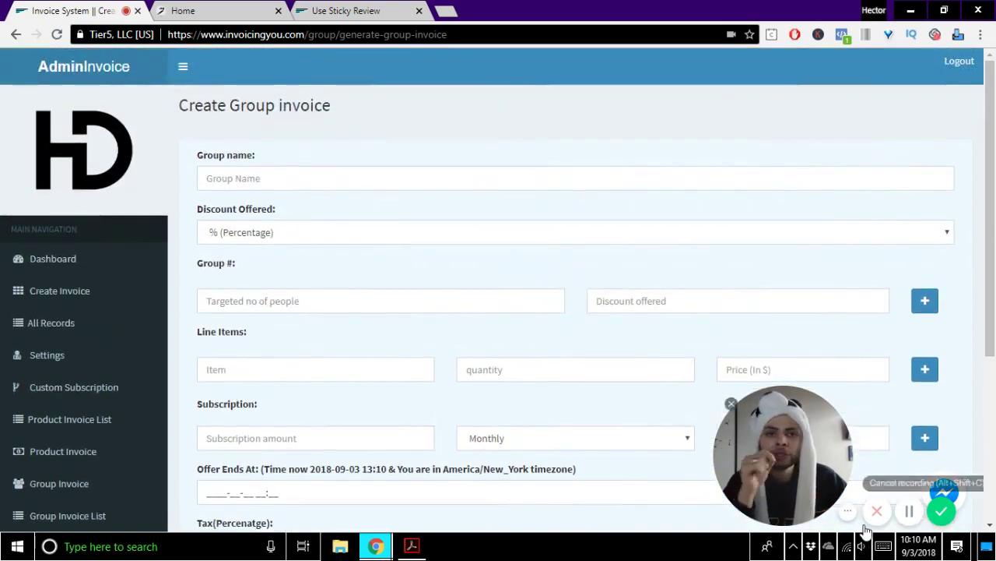
{"action": "left_click", "coordinate": [948, 510]}
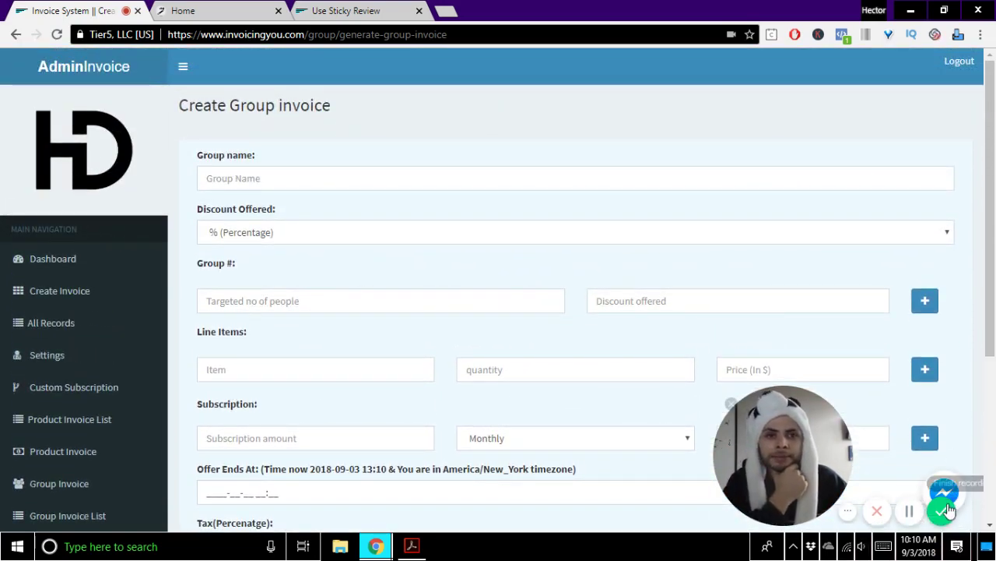